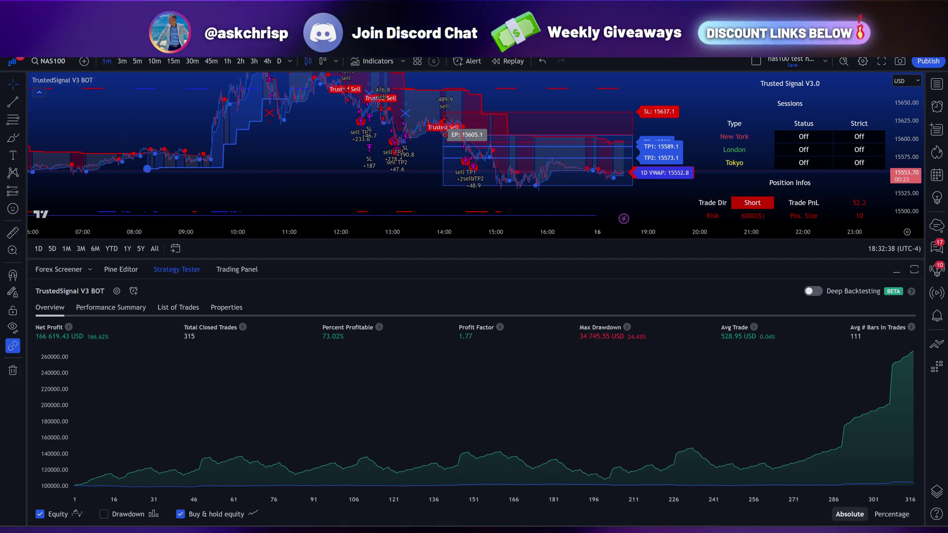
# Switch from the TradingView NAS100 chart to the Automated Trader Webhooks page
pyautogui.click(158, 50)
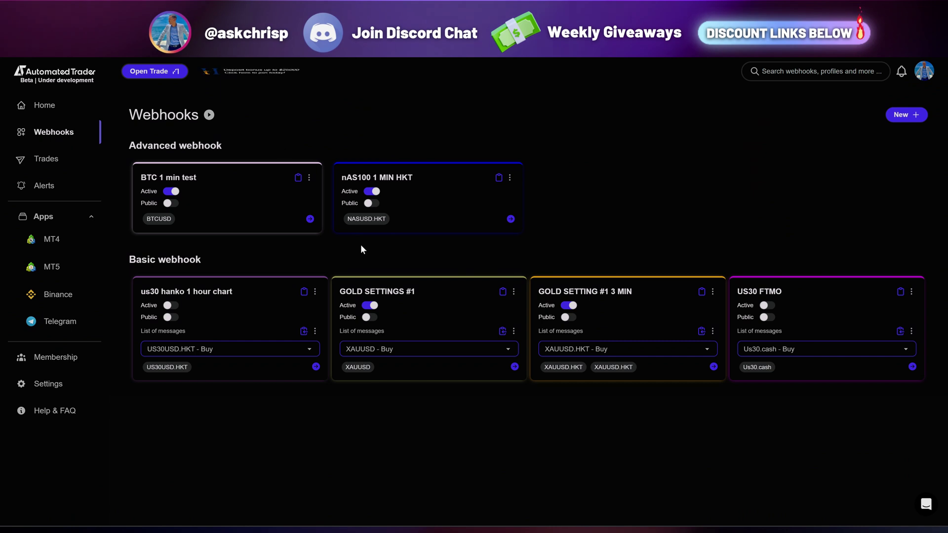
pyautogui.click(905, 117)
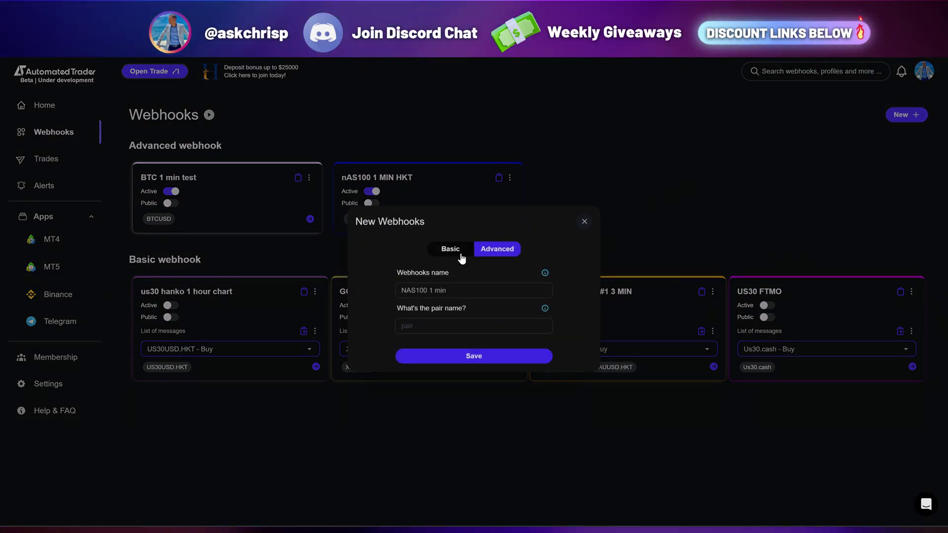
pyautogui.click(585, 222)
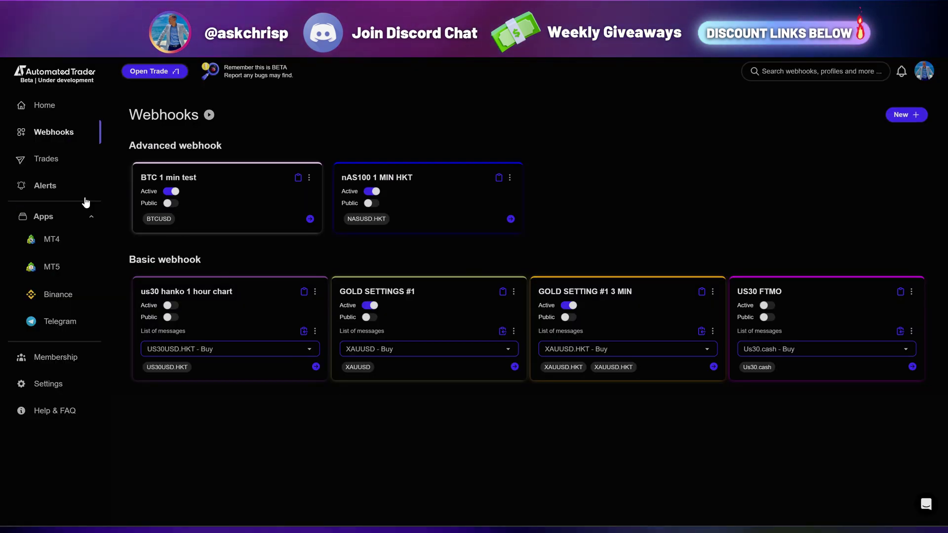
# Open the MT4 dashboard and highlight the $788.23 total profit under Last transaction
pyautogui.click(52, 239)
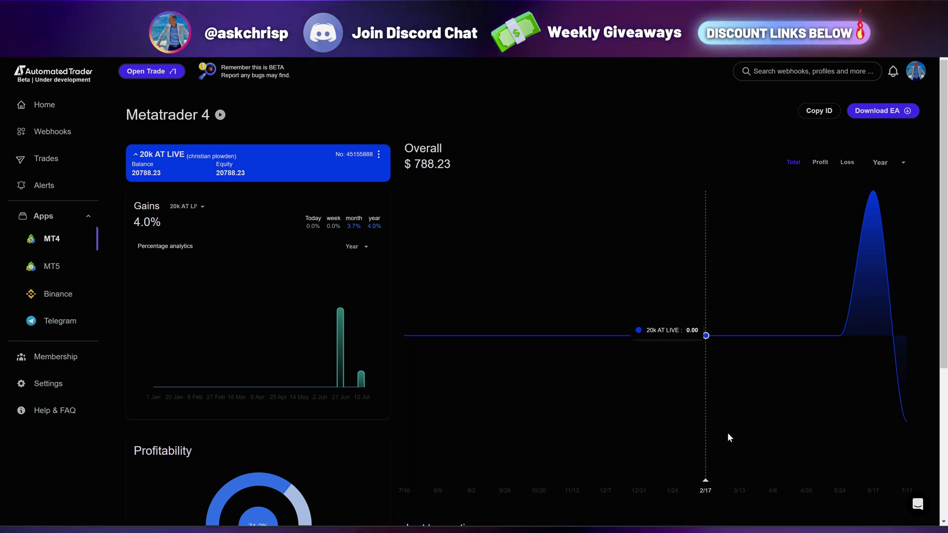
pyautogui.scroll(-5, 846, 397)
pyautogui.moveTo(826, 357); pyautogui.dragTo(860, 361)
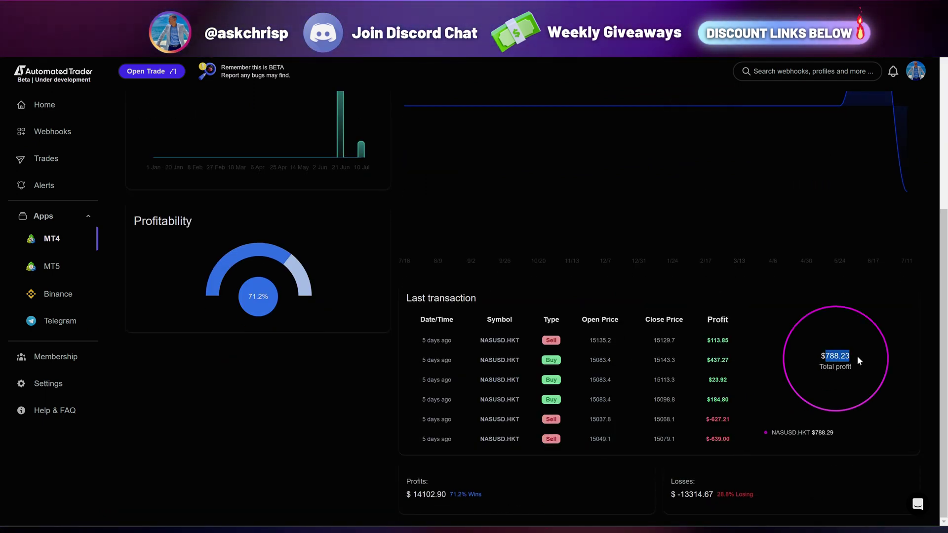
pyautogui.click(835, 384)
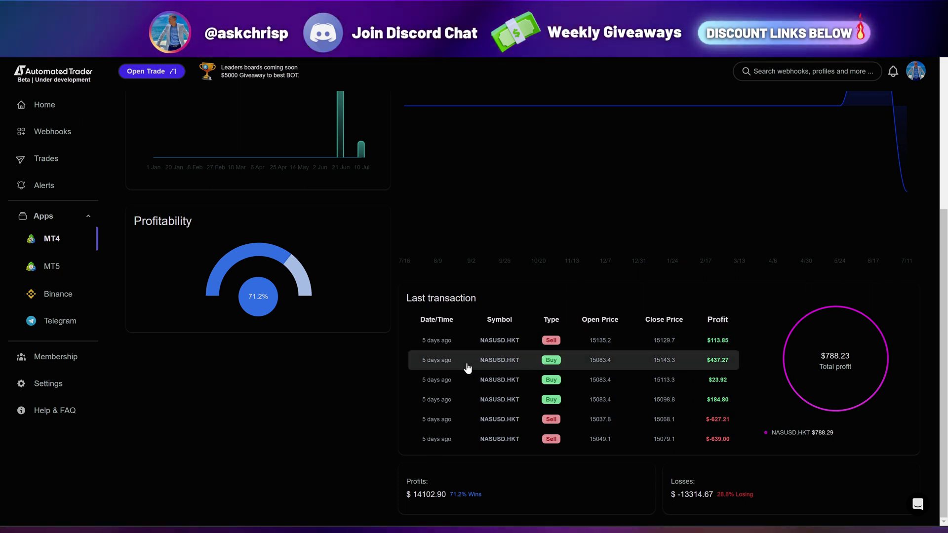
pyautogui.scroll(5, 346, 385)
pyautogui.scroll(-2, 257, 427)
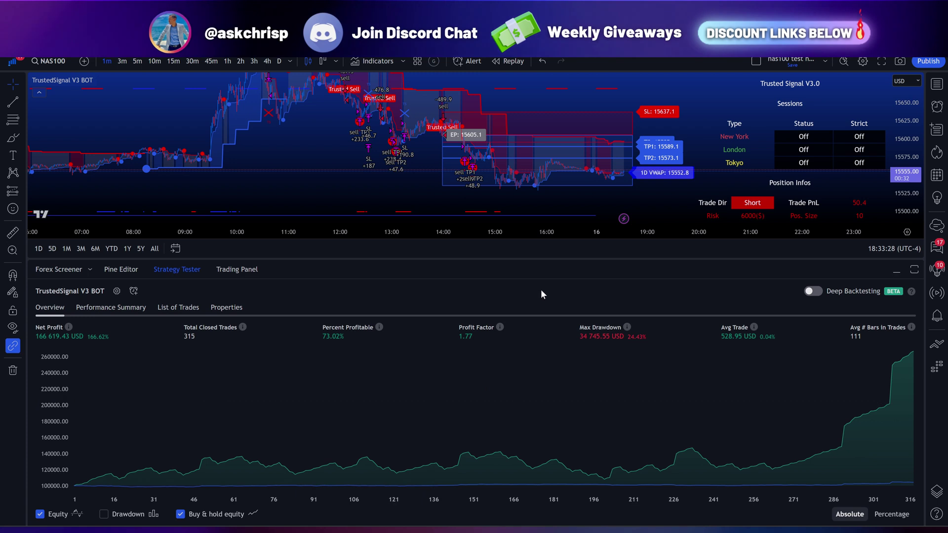
pyautogui.click(897, 271)
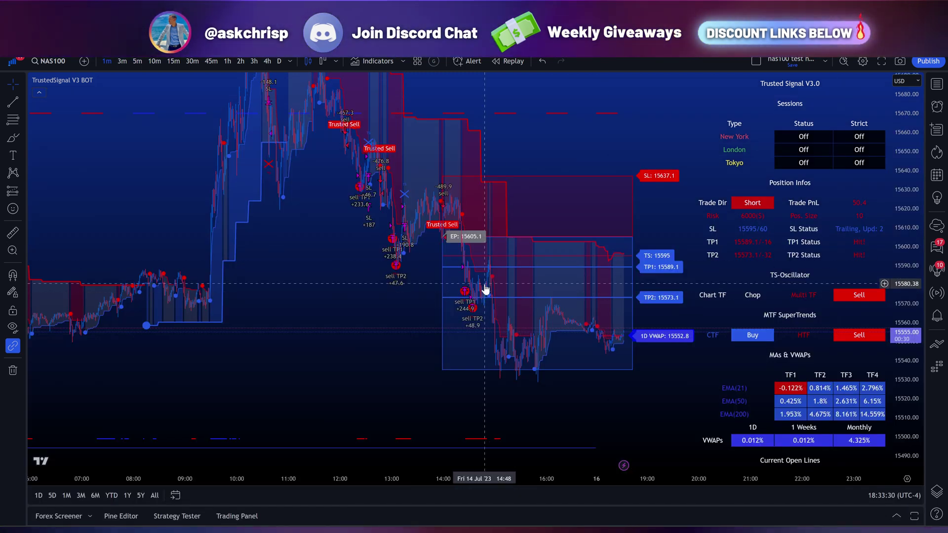
pyautogui.moveTo(903, 286); pyautogui.dragTo(903, 302)
pyautogui.moveTo(452, 217); pyautogui.dragTo(451, 252)
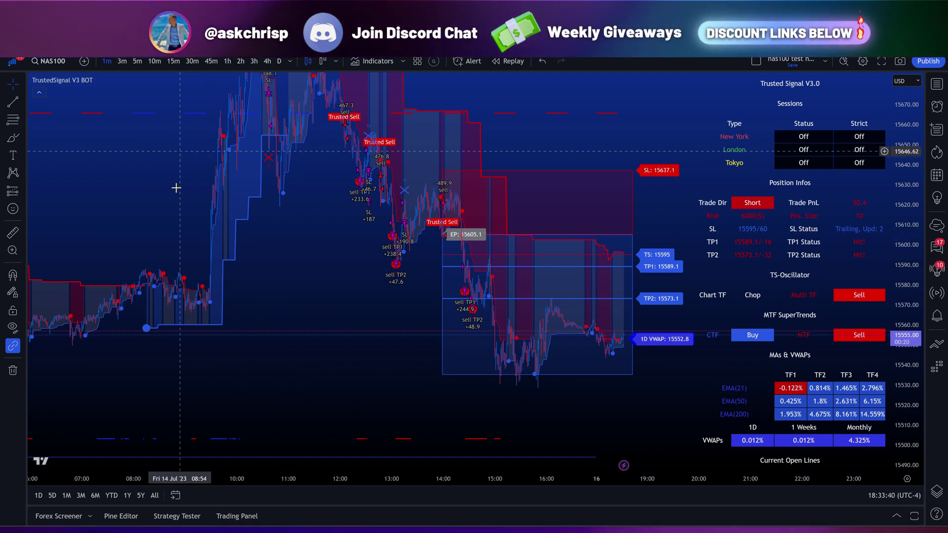
pyautogui.click(177, 516)
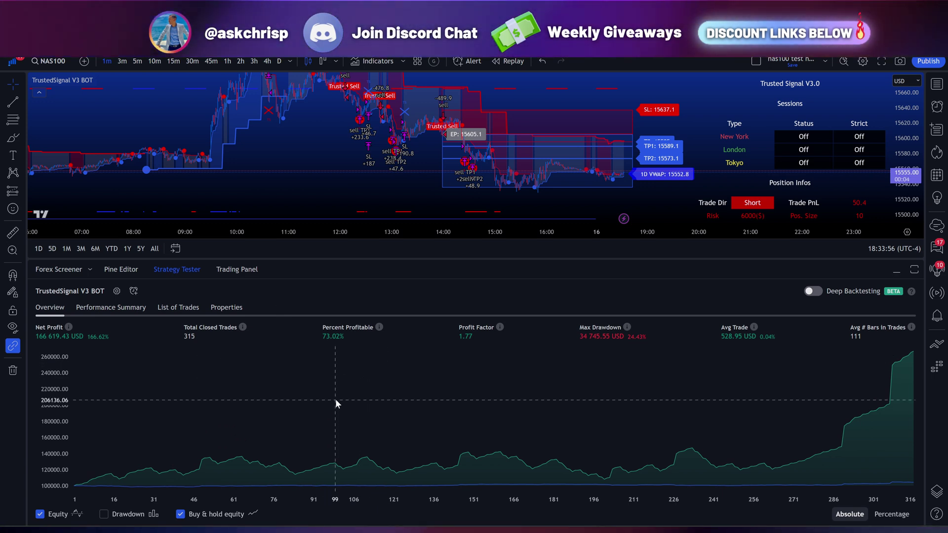
pyautogui.click(117, 291)
pyautogui.scroll(-3, 501, 326)
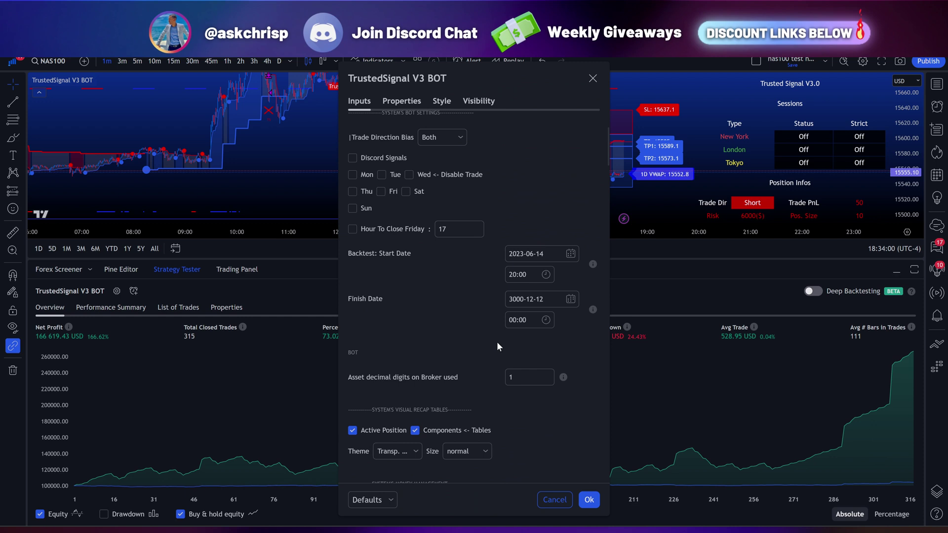
pyautogui.scroll(-1, 444, 341)
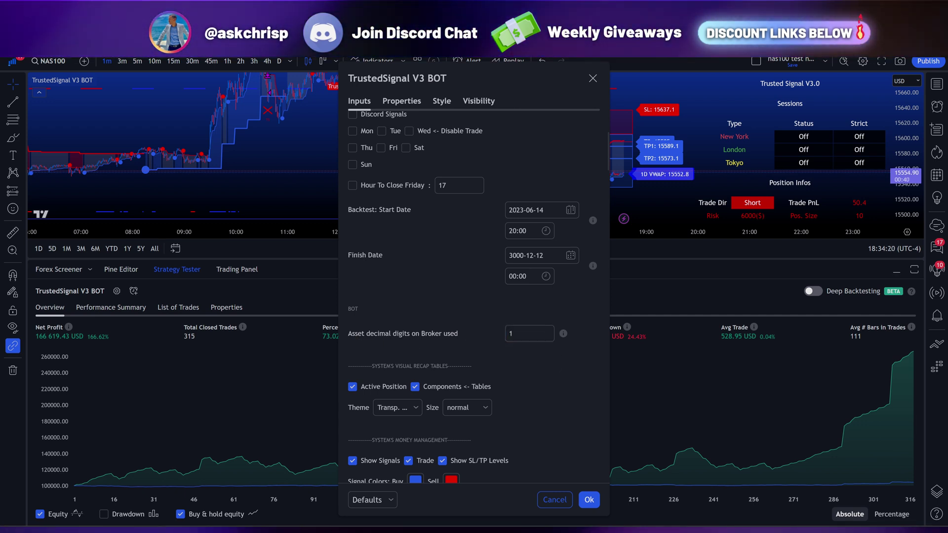
pyautogui.click(589, 500)
pyautogui.moveTo(736, 529)
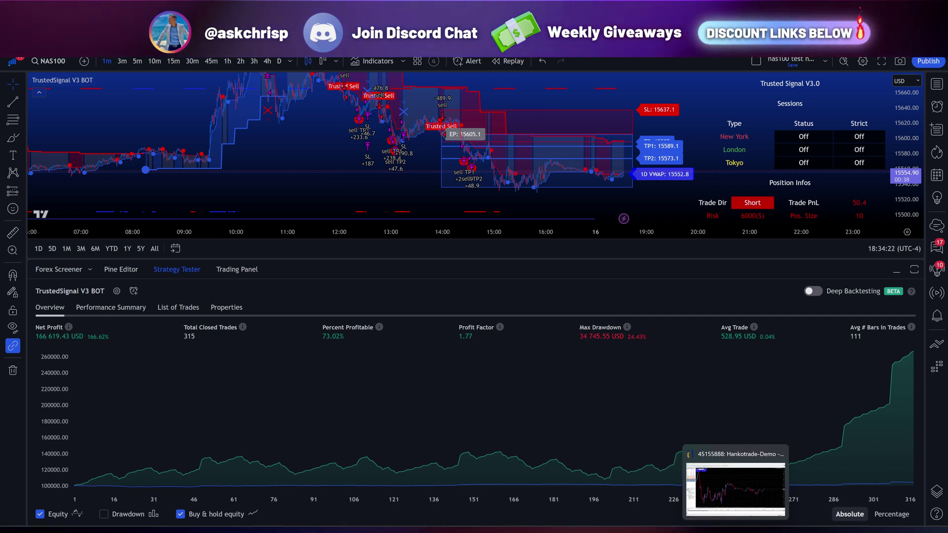
# In MetaTrader 4, view the NASDAQ symbol's Specification from Market Watch, then close it
pyautogui.click(736, 486)
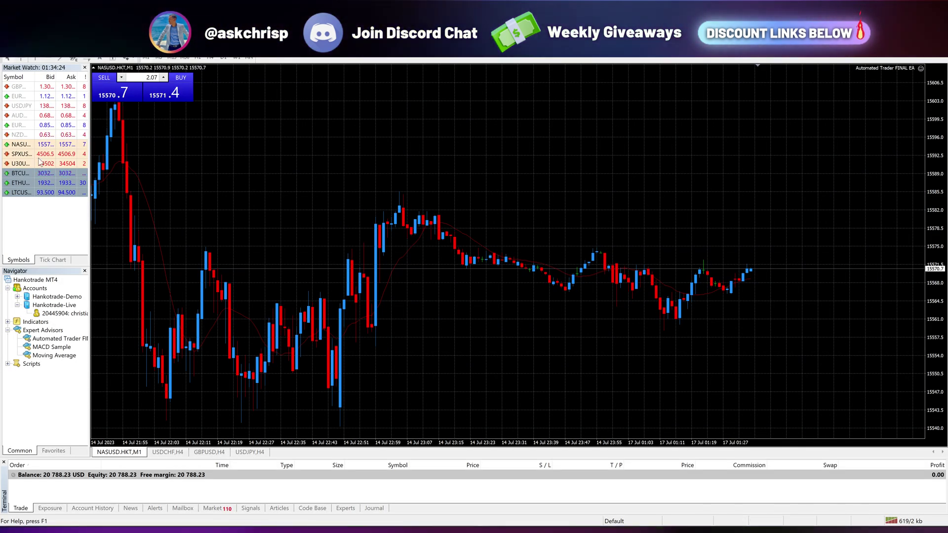
pyautogui.rightClick(18, 147)
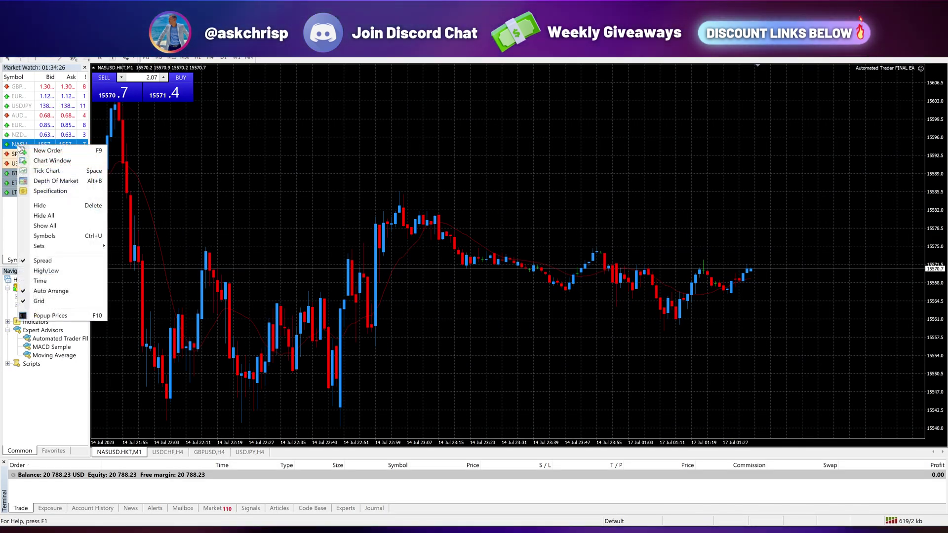
pyautogui.click(59, 192)
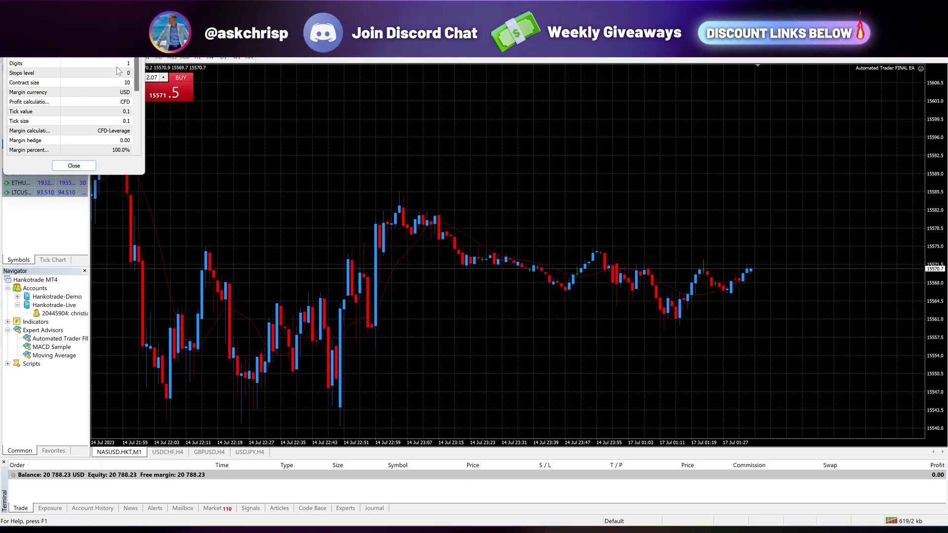
pyautogui.click(74, 165)
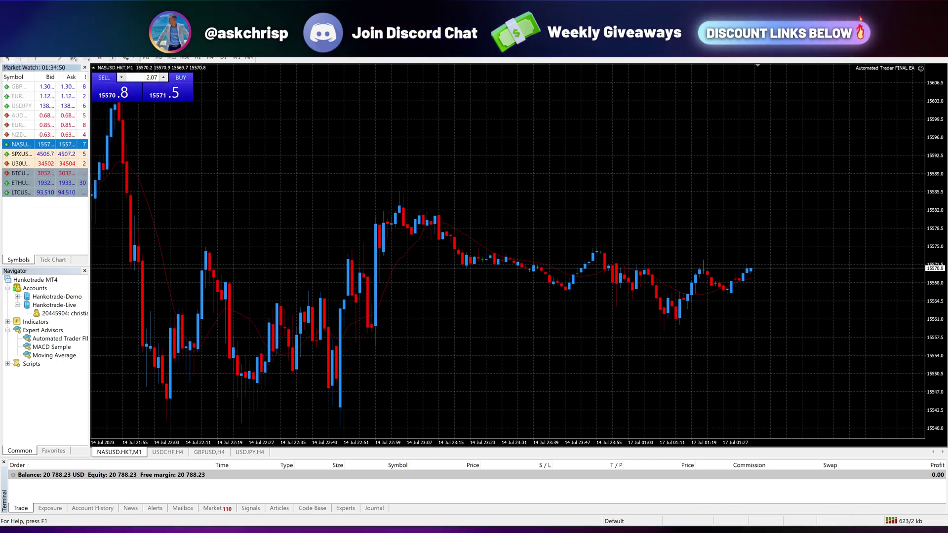
# Review the TrustedSignal V3 BOT strategy inputs in TradingView and dismiss the settings with Ok
pyautogui.moveTo(642, 530)
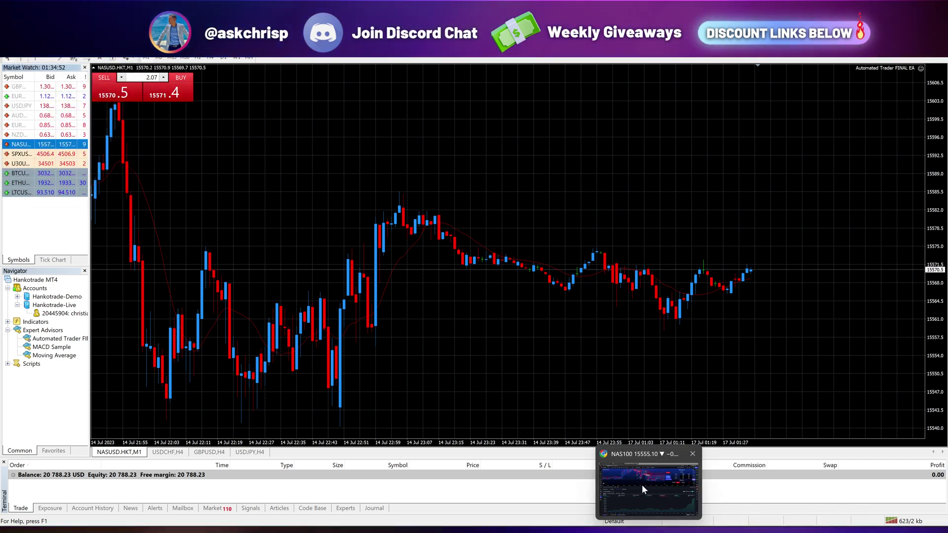
pyautogui.click(641, 484)
pyautogui.click(117, 291)
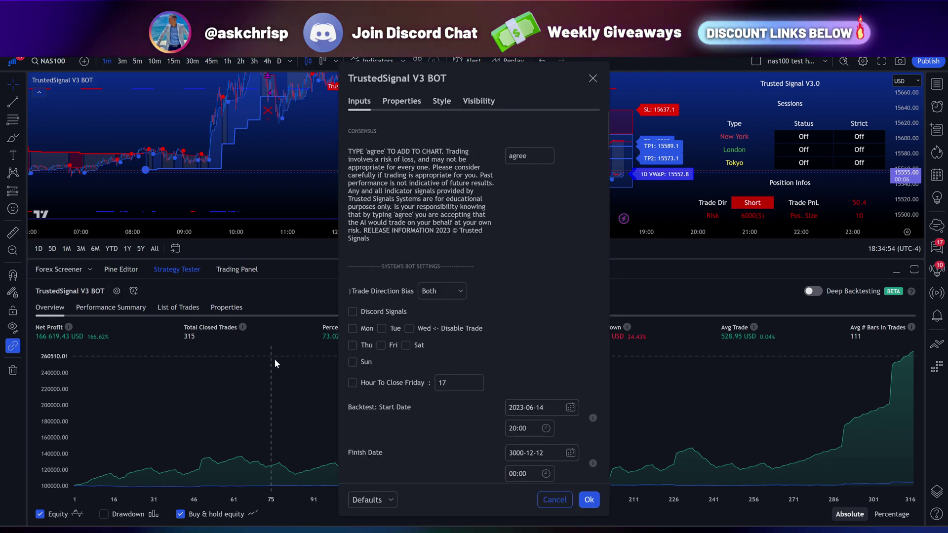
pyautogui.scroll(-5, 466, 336)
pyautogui.scroll(-2, 466, 344)
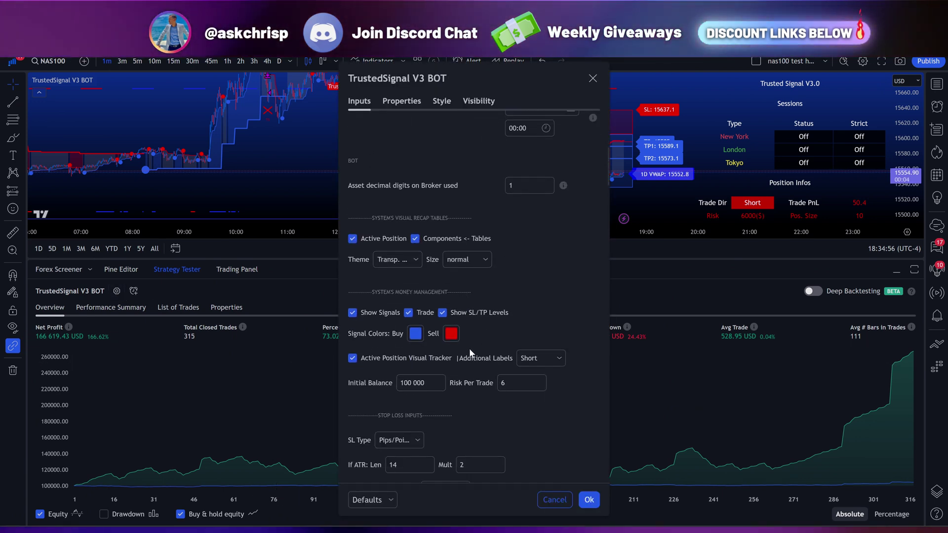
pyautogui.scroll(7, 481, 406)
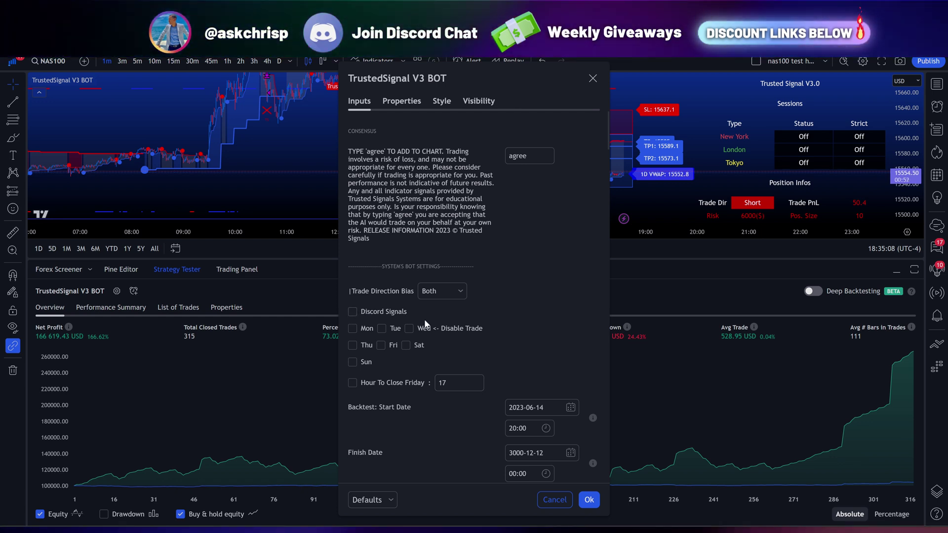
pyautogui.scroll(-3, 463, 313)
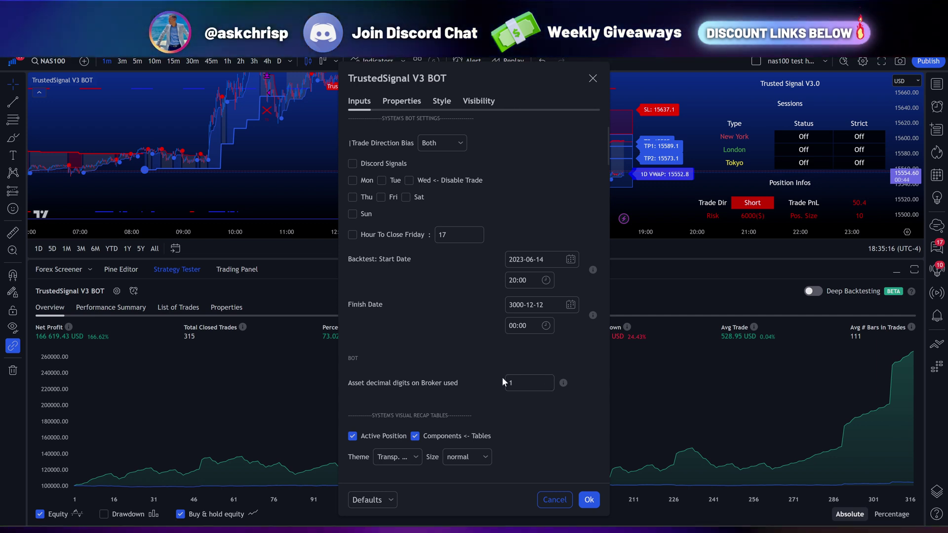
pyautogui.click(589, 500)
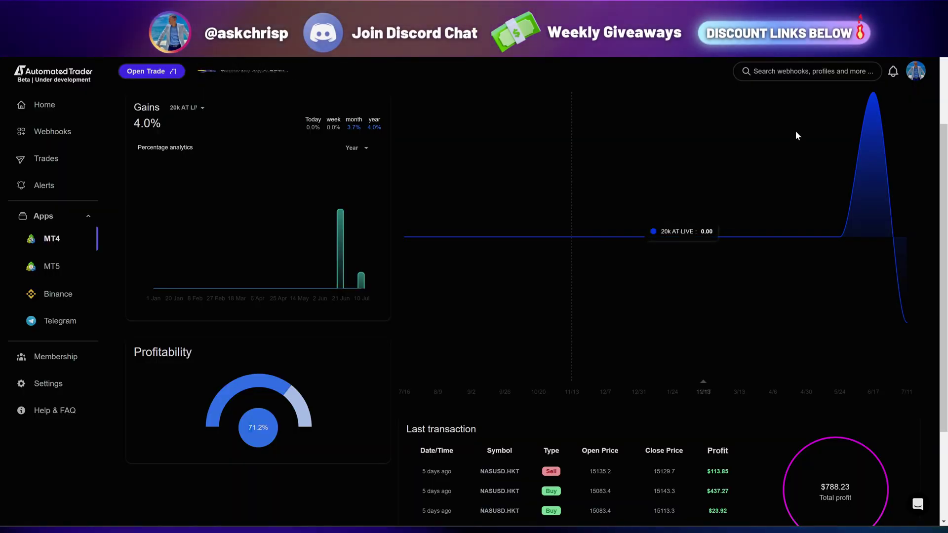
# Start a new Advanced webhook named 'nas100 youtube', then bring MetaTrader 4 forward
pyautogui.click(53, 131)
pyautogui.click(898, 113)
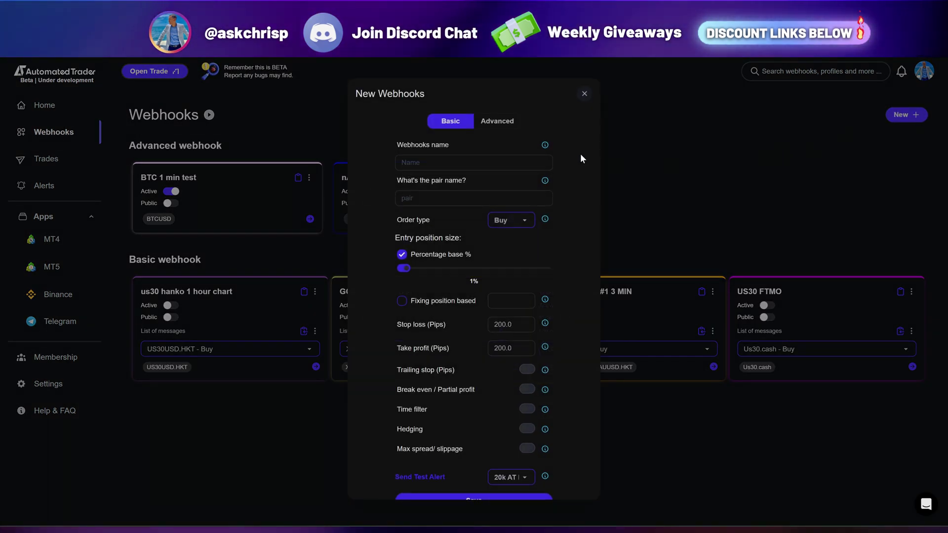
pyautogui.click(497, 121)
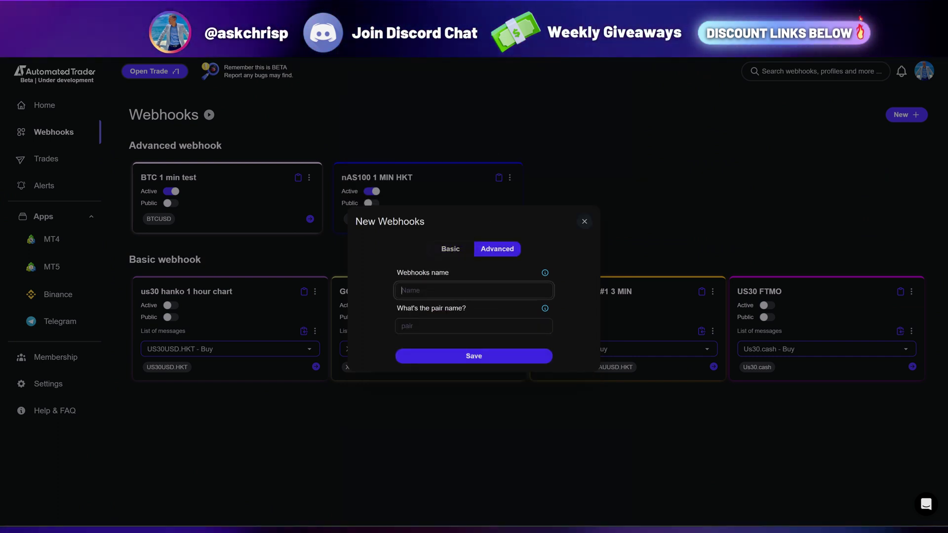
pyautogui.write('nas100')
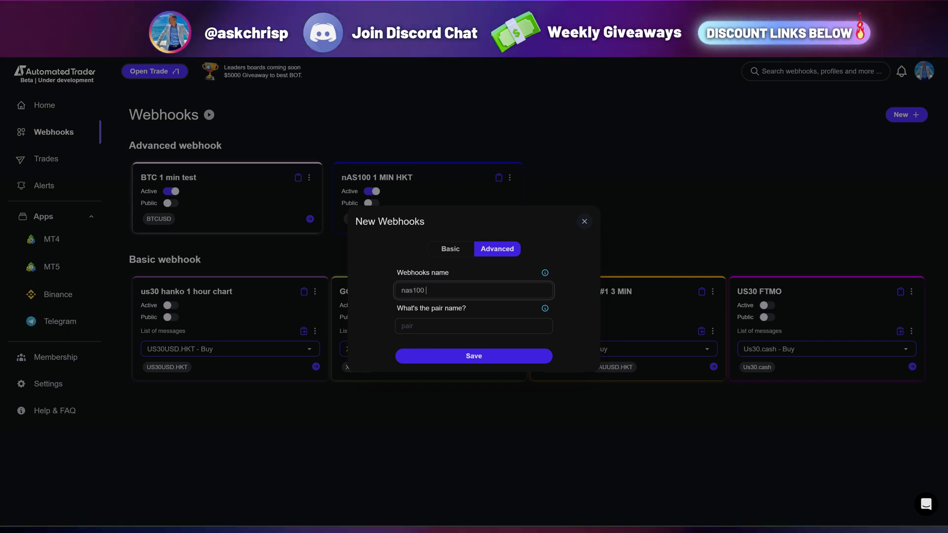
pyautogui.write(' youtube')
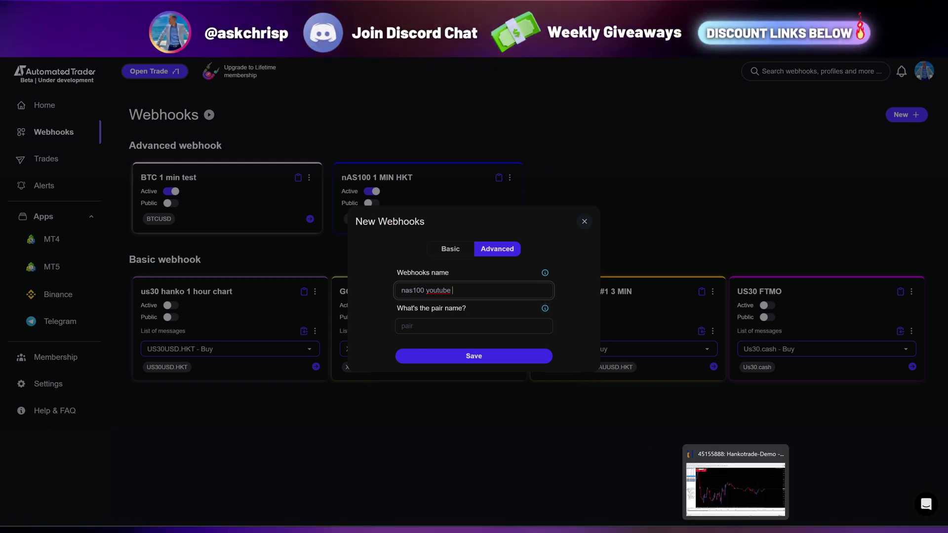
pyautogui.click(736, 481)
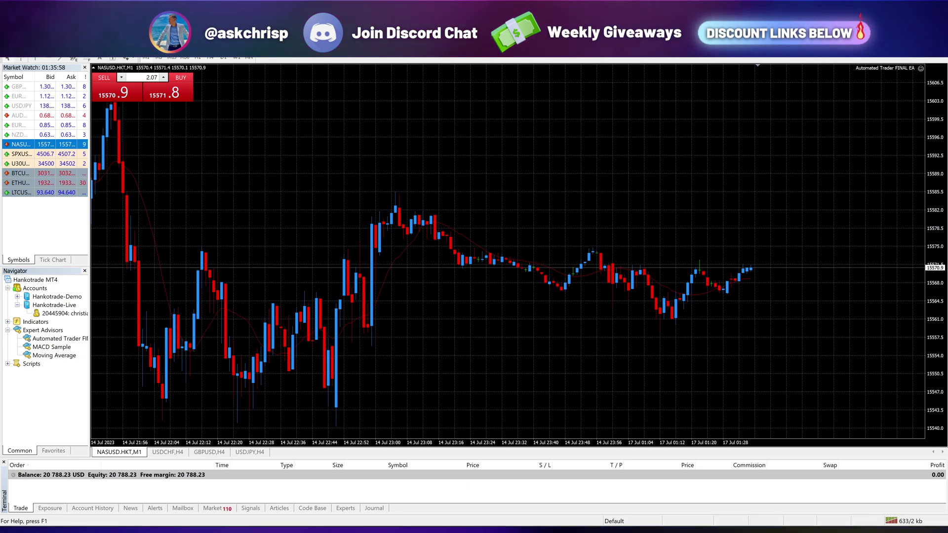
# Enter NASUSD.HKT as the webhook's pair and save it
pyautogui.click(648, 494)
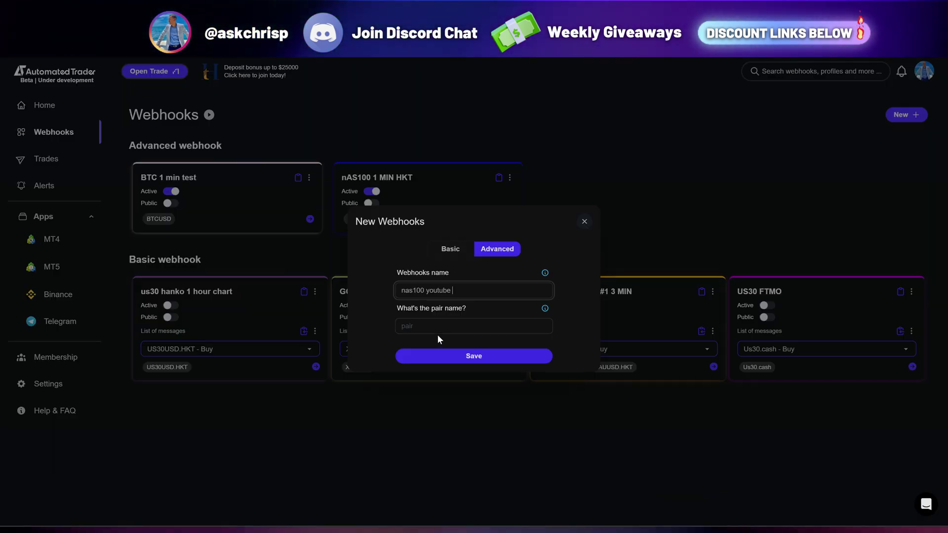
pyautogui.write('NA')
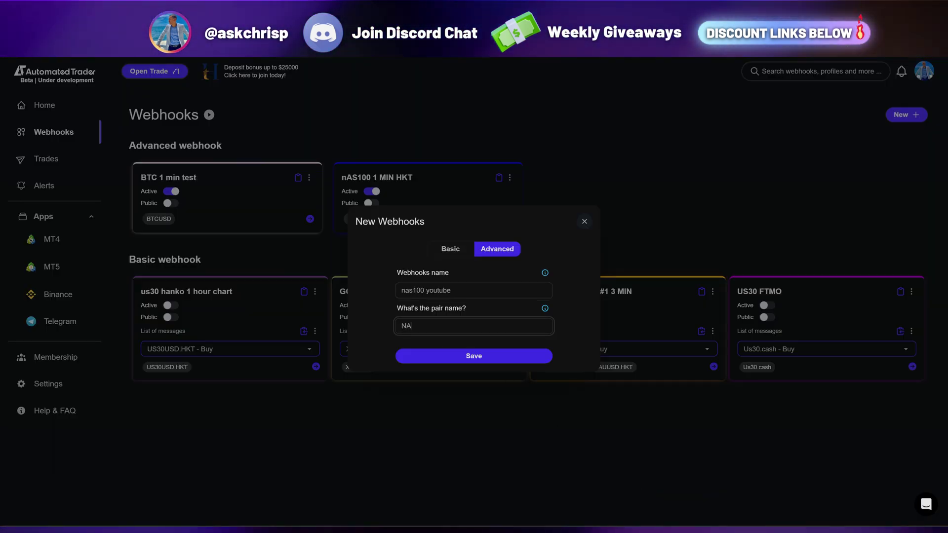
pyautogui.write('SUS')
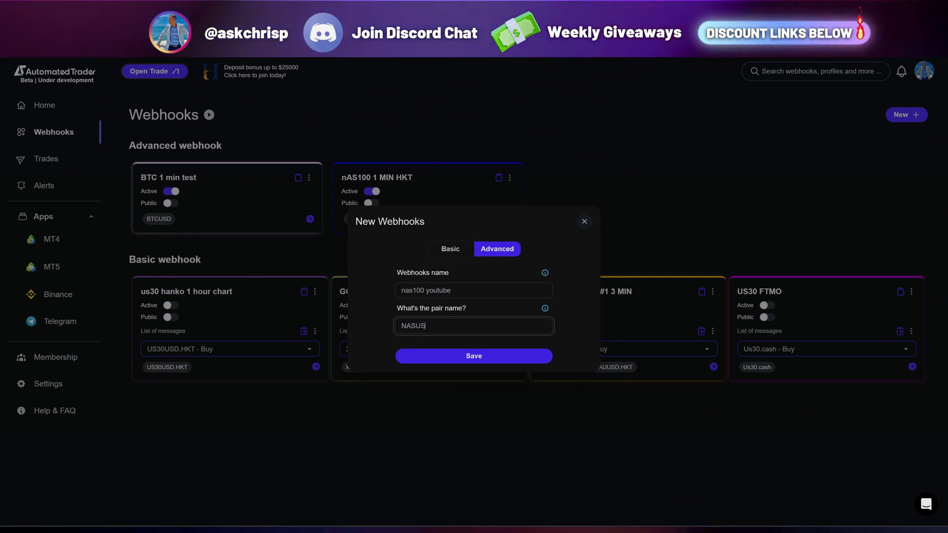
pyautogui.write('D.HKT')
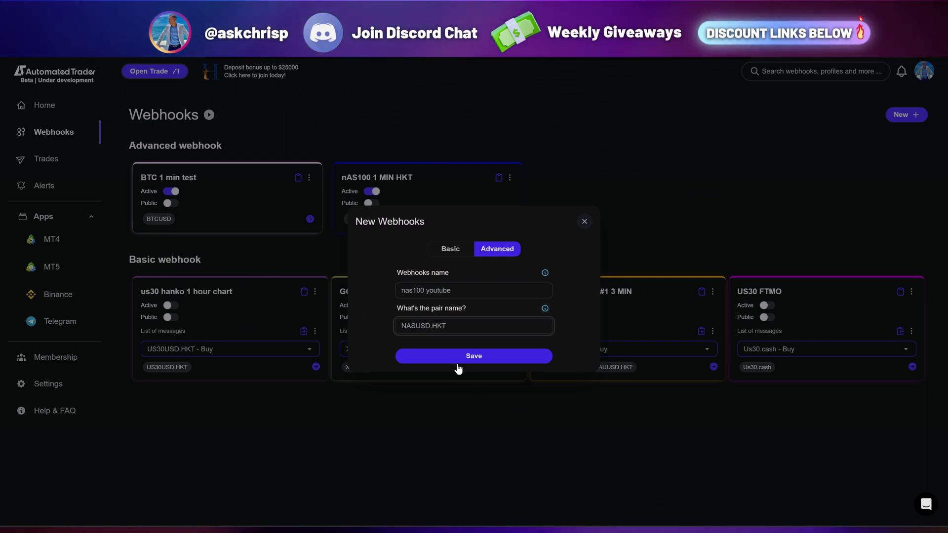
pyautogui.click(478, 356)
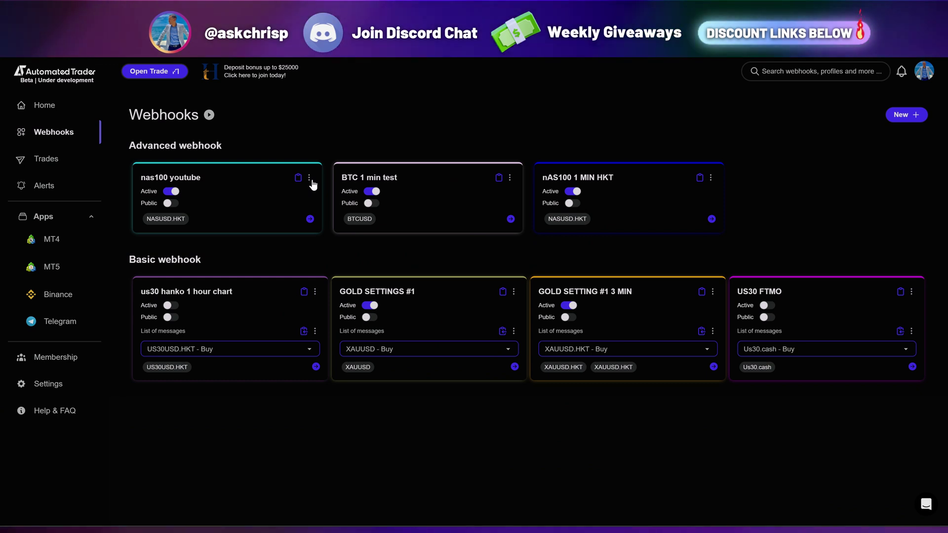
# Recolour the nas100 youtube webhook card to red via Change color
pyautogui.click(309, 178)
pyautogui.click(291, 240)
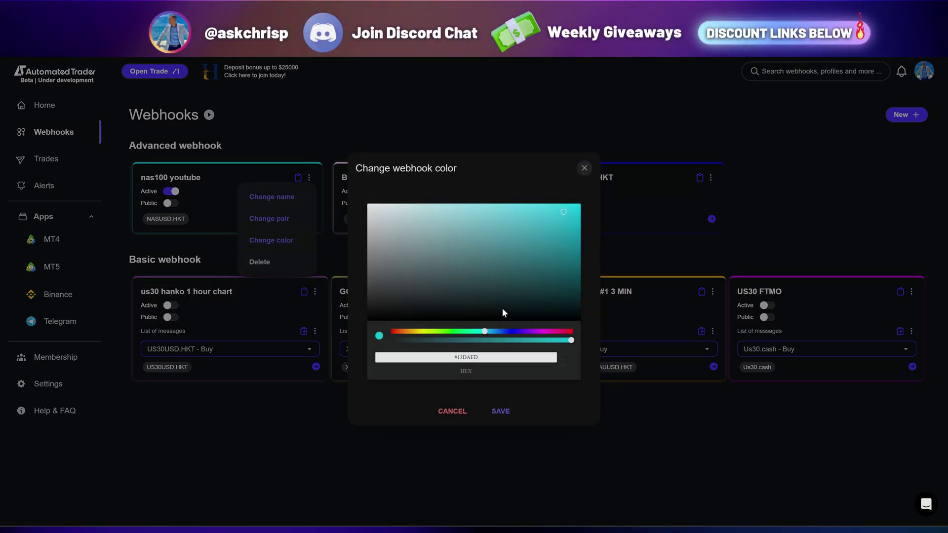
pyautogui.moveTo(485, 331); pyautogui.dragTo(571, 331)
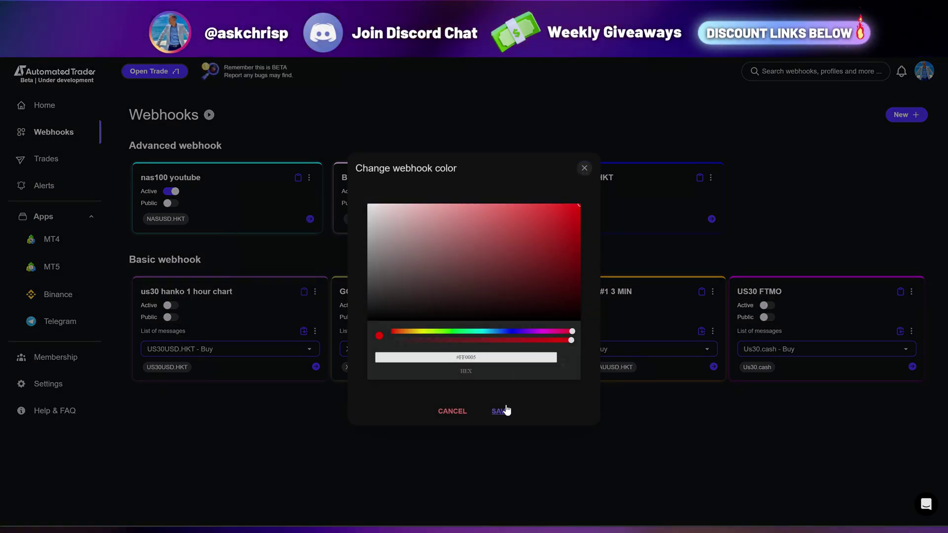
pyautogui.click(507, 408)
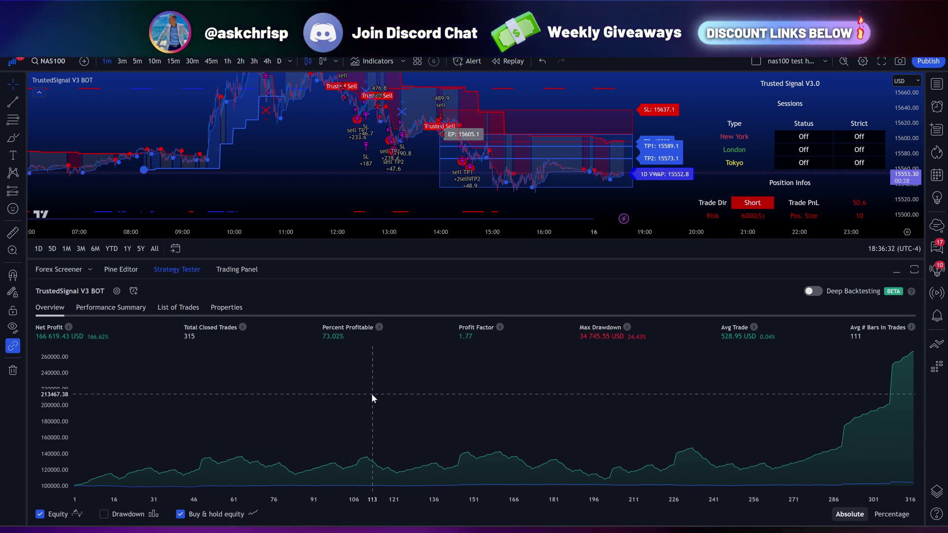
# Start a strategy alert with the condition set to alert() function calls only
pyautogui.click(134, 291)
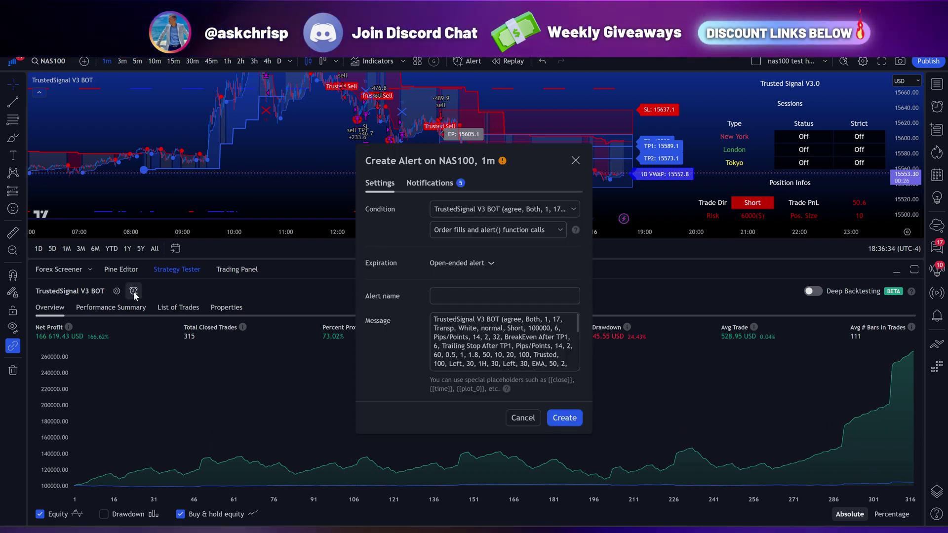
pyautogui.click(466, 229)
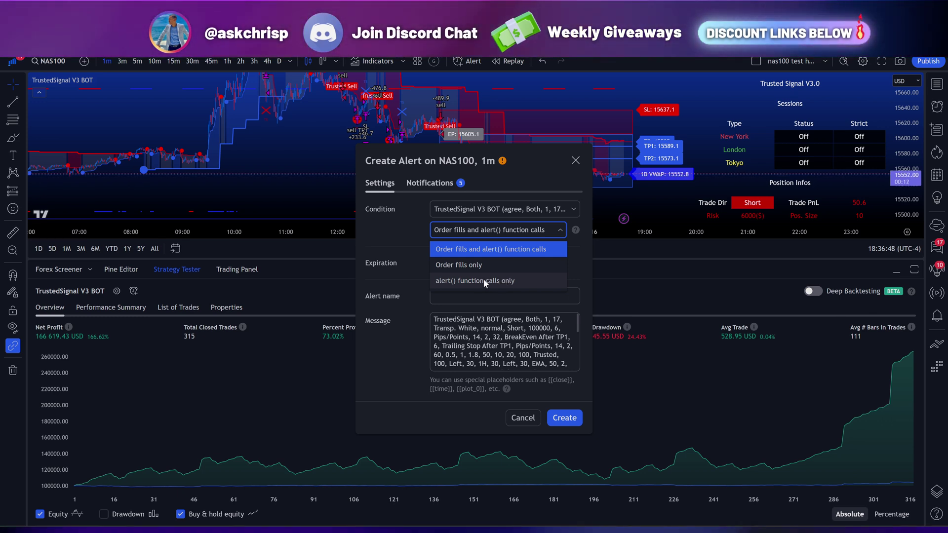
pyautogui.click(484, 280)
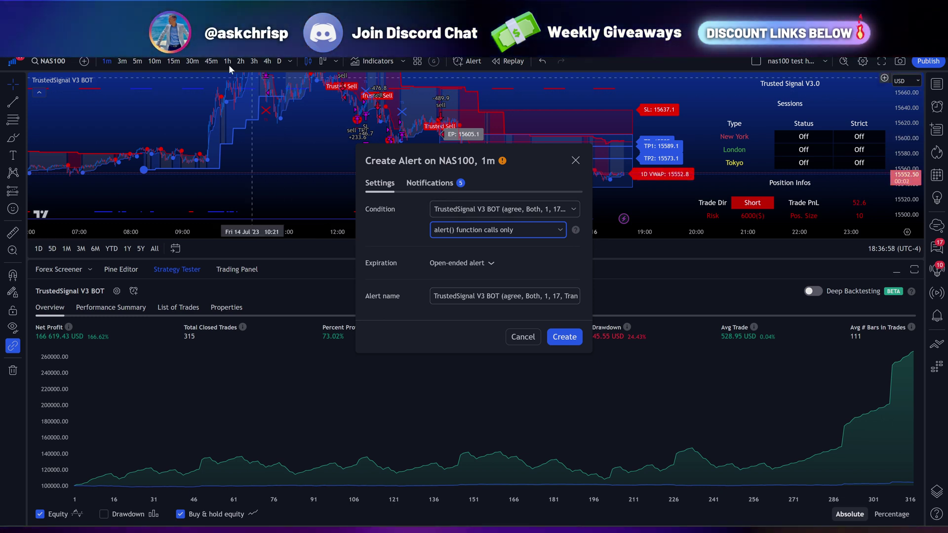
# Replace the alert's webhook URL with the nas100 youtube address and create the alert
pyautogui.click(429, 183)
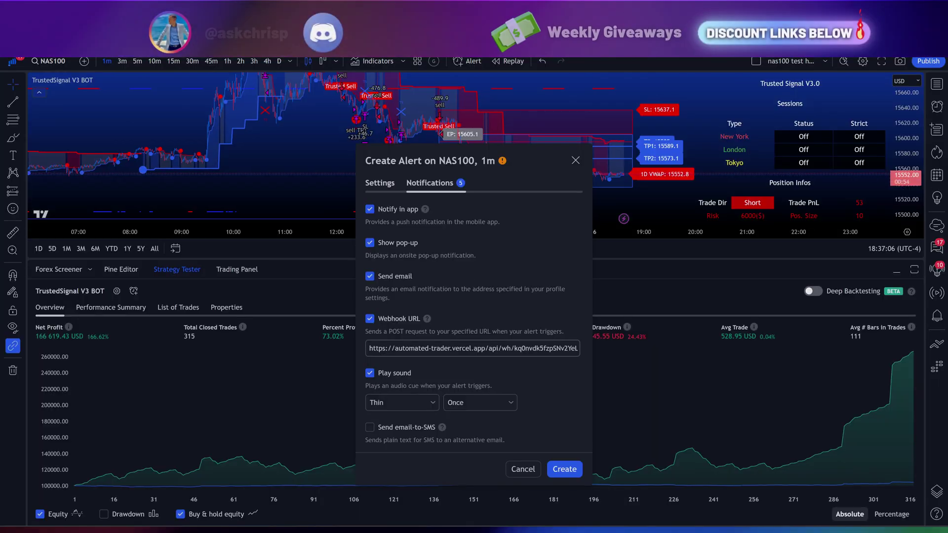
pyautogui.click(472, 348)
pyautogui.hotkey('ctrl', 'a')
pyautogui.write('https://automated-trader.vercel.app/api/wh/JeaXNdLBWZXdj34nnMKN')
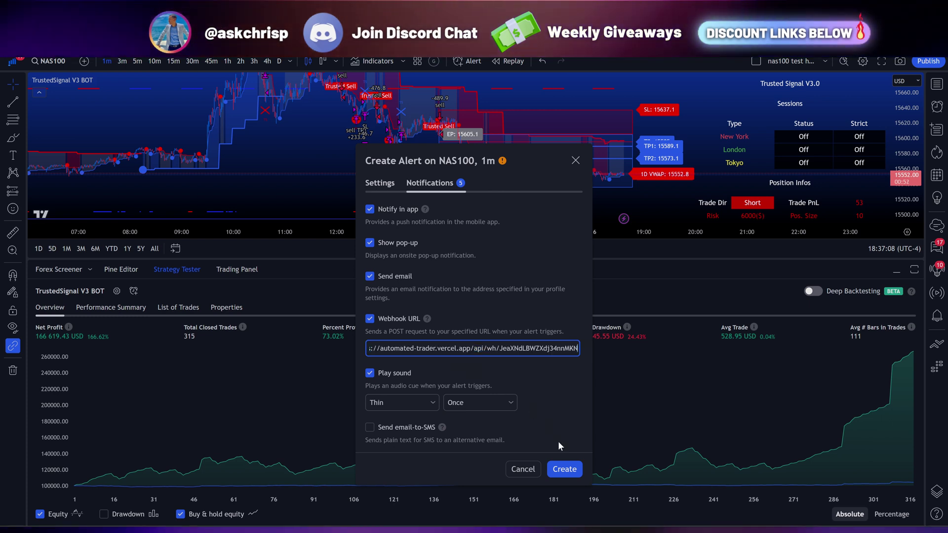
pyautogui.click(564, 470)
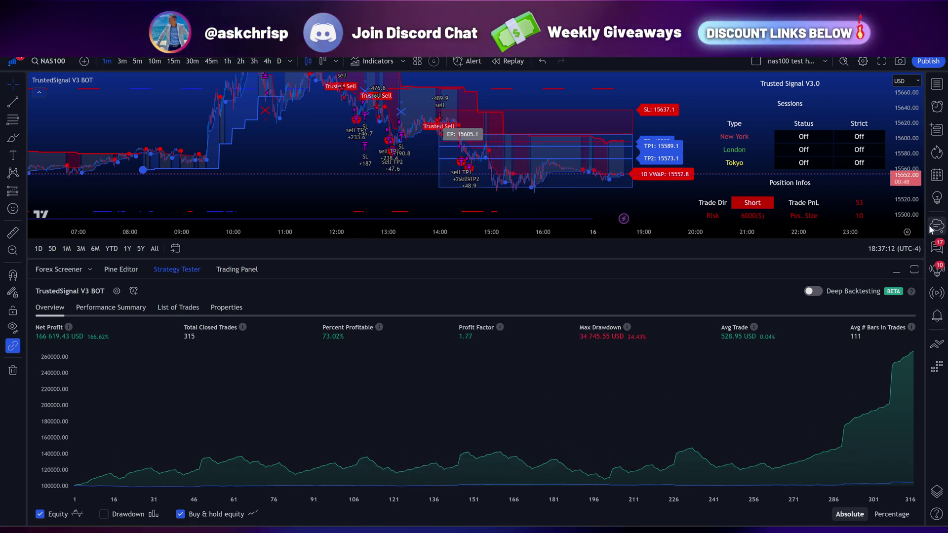
pyautogui.click(936, 106)
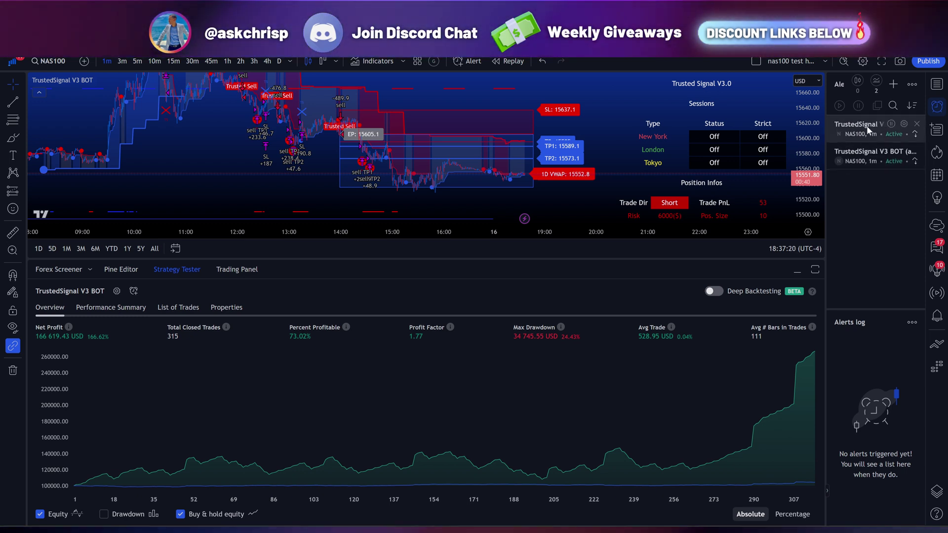
# Collapse TradingView's Strategy Tester panel and open Automated Trader's MetaTrader 4 page
pyautogui.click(794, 273)
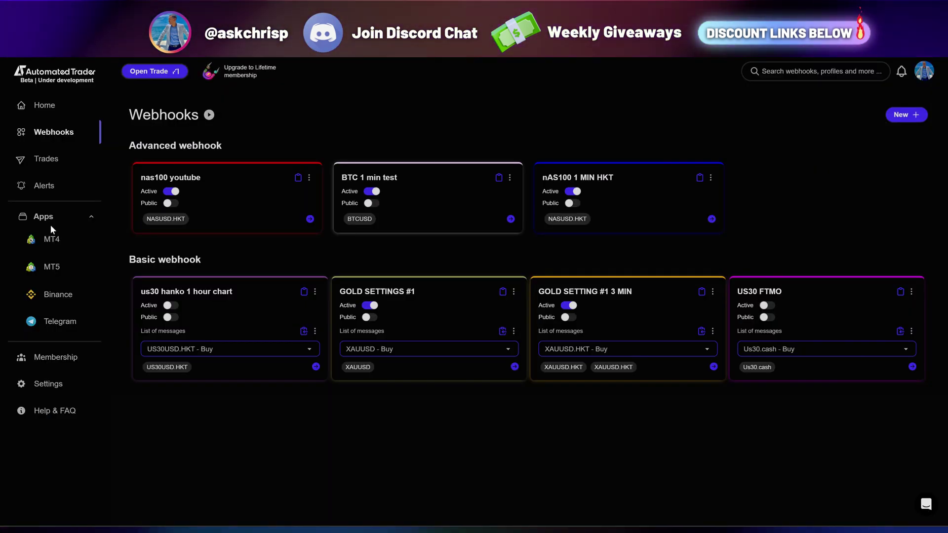
pyautogui.click(52, 239)
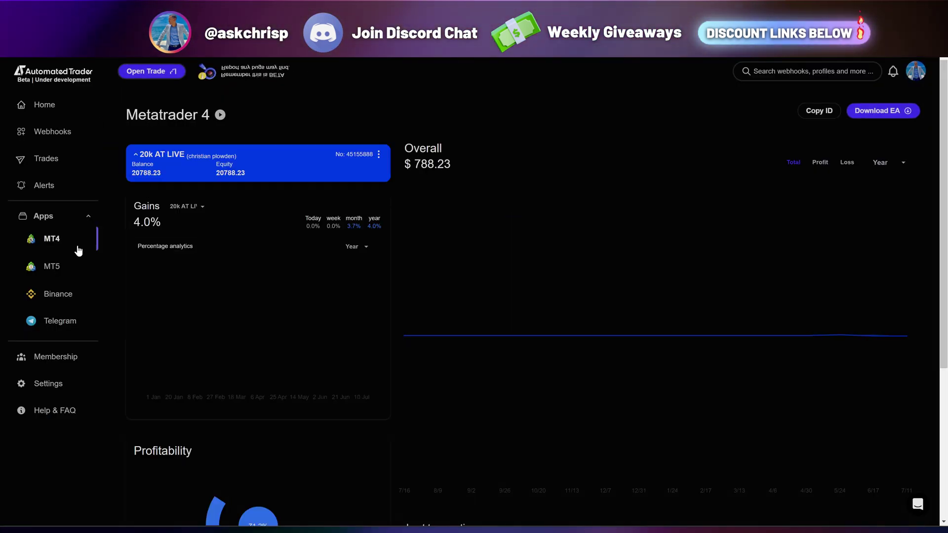
# Enable the nas100 youtube webhook for the 20k AT LIVE MT4 account
pyautogui.click(379, 157)
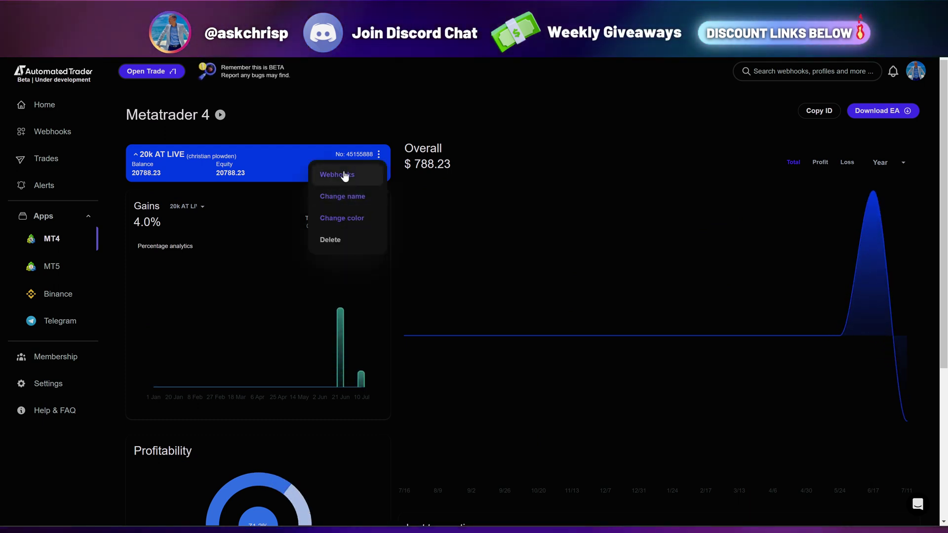
pyautogui.click(348, 175)
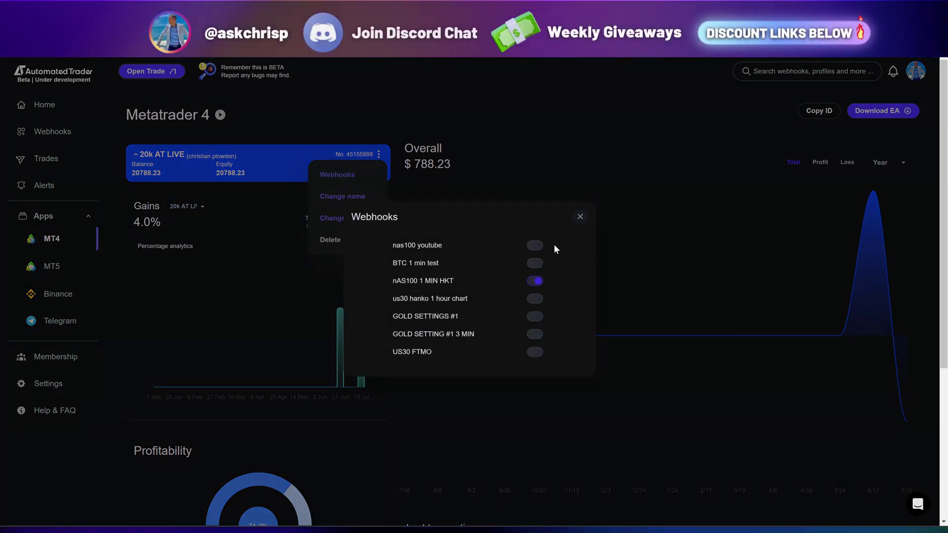
pyautogui.click(534, 247)
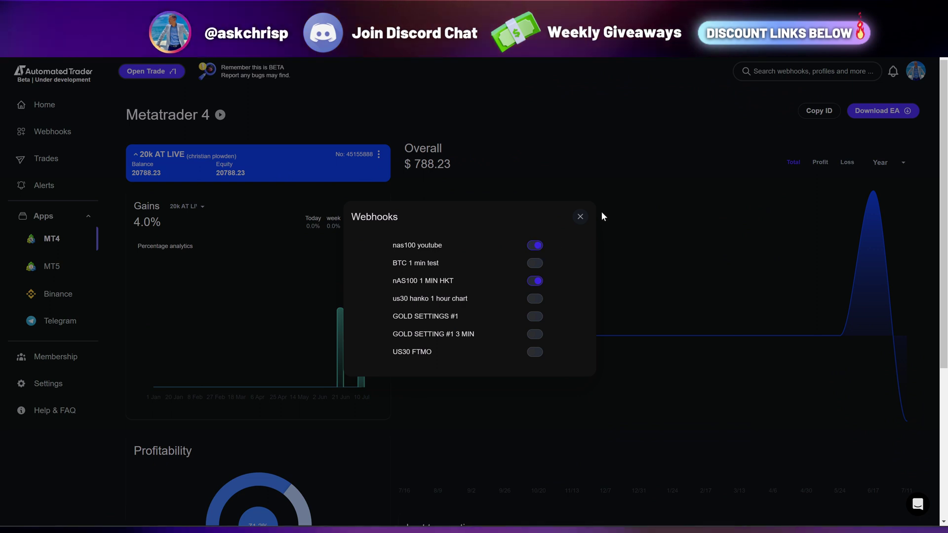
pyautogui.click(581, 218)
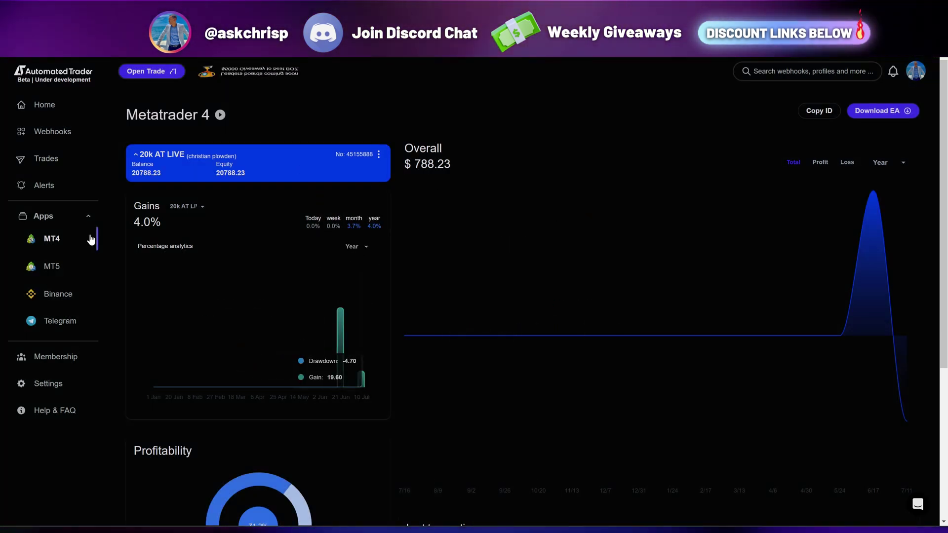
# Check the trade statistics and calendar, then expand an alert's position details and show all received alerts
pyautogui.click(48, 168)
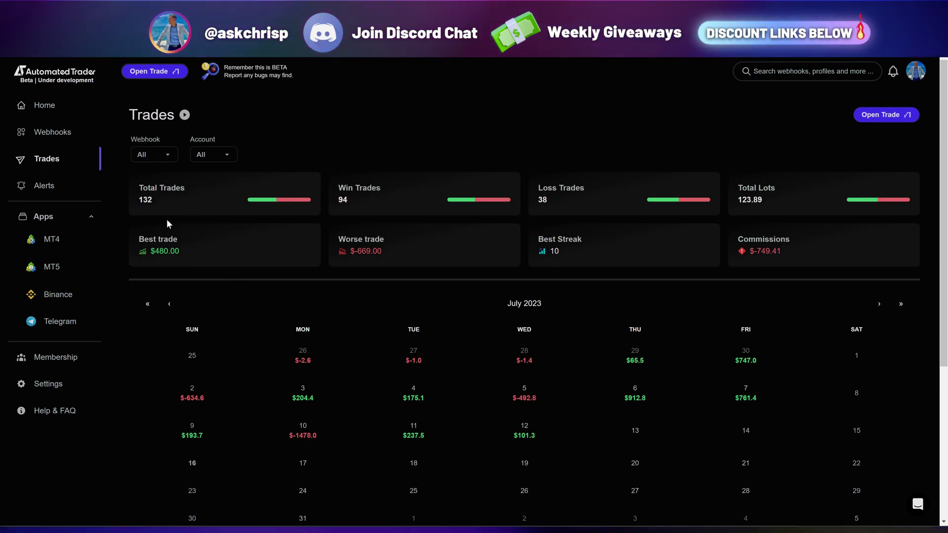
pyautogui.scroll(-4, 329, 351)
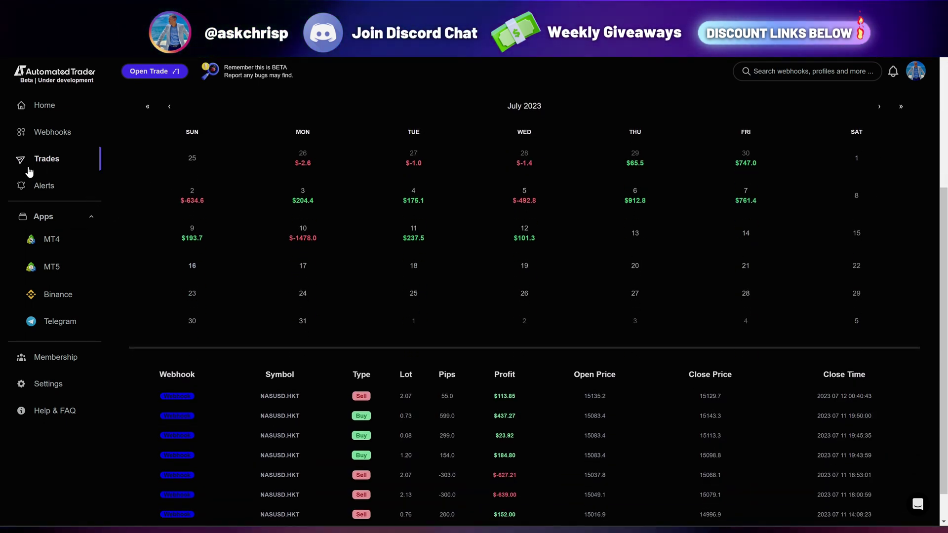
pyautogui.click(41, 197)
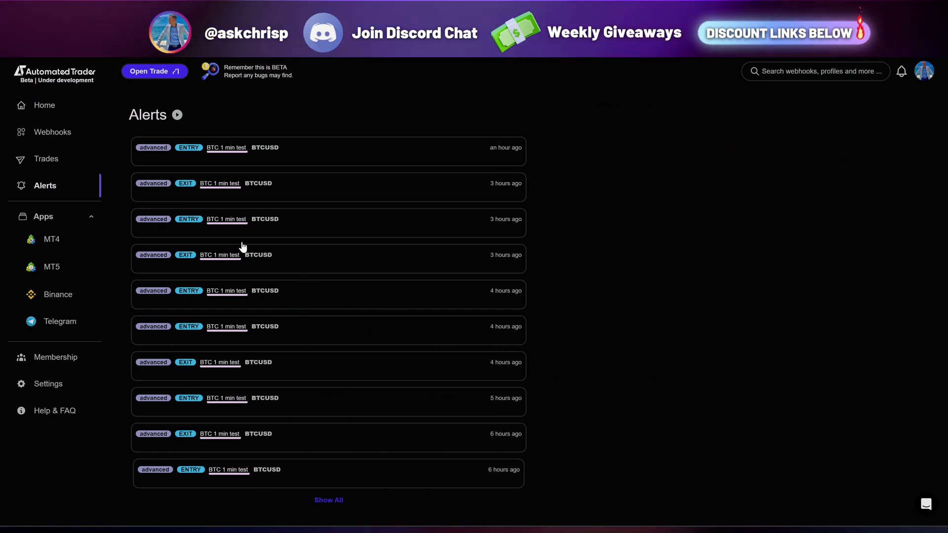
pyautogui.click(189, 227)
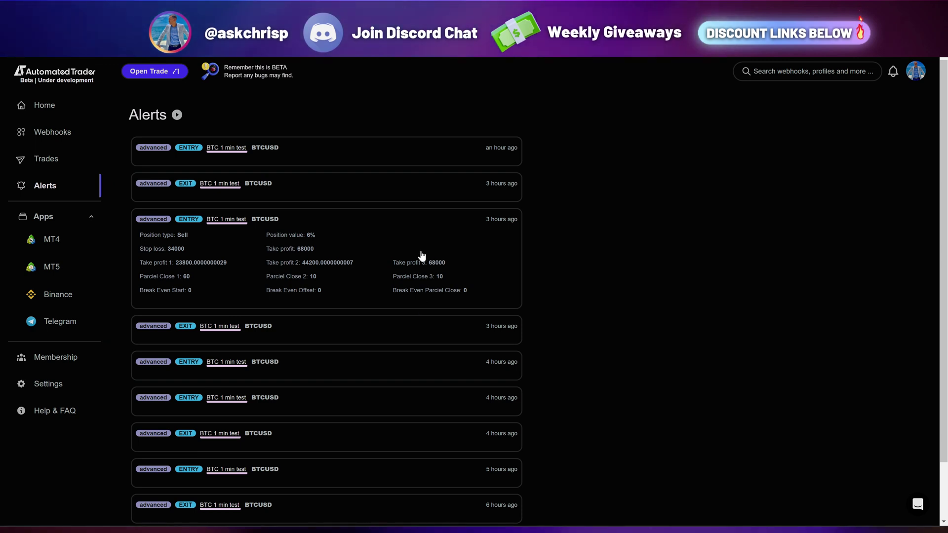
pyautogui.scroll(-2, 621, 310)
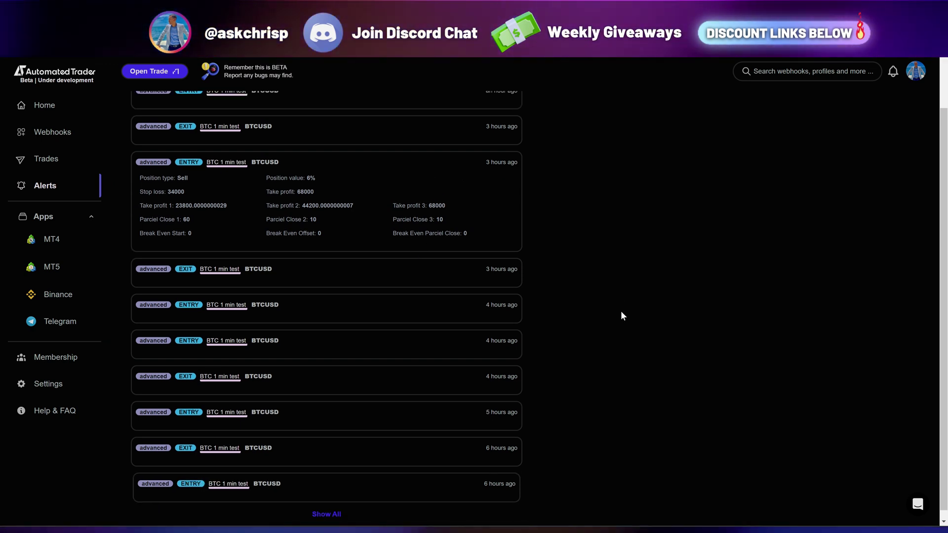
pyautogui.scroll(1, 540, 363)
pyautogui.scroll(-1, 390, 462)
pyautogui.click(330, 507)
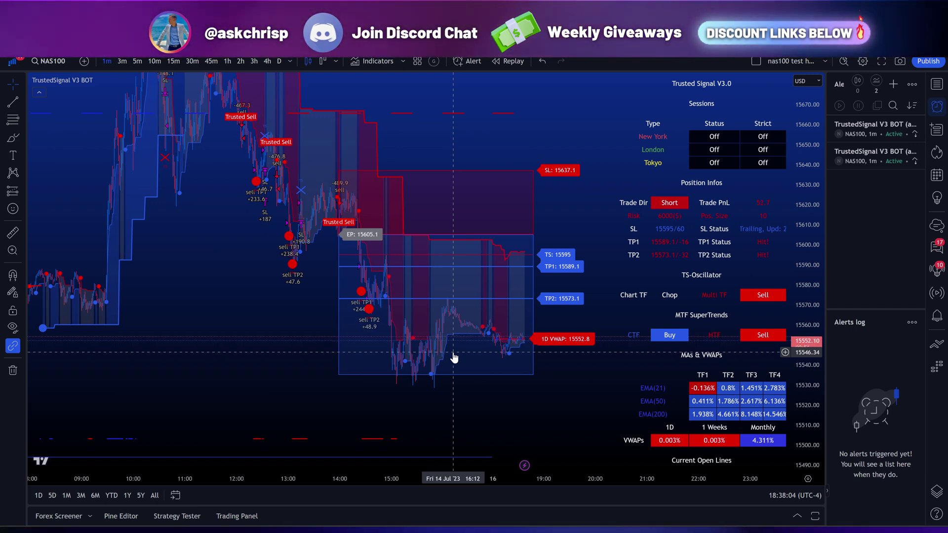
pyautogui.scroll(2, 472, 395)
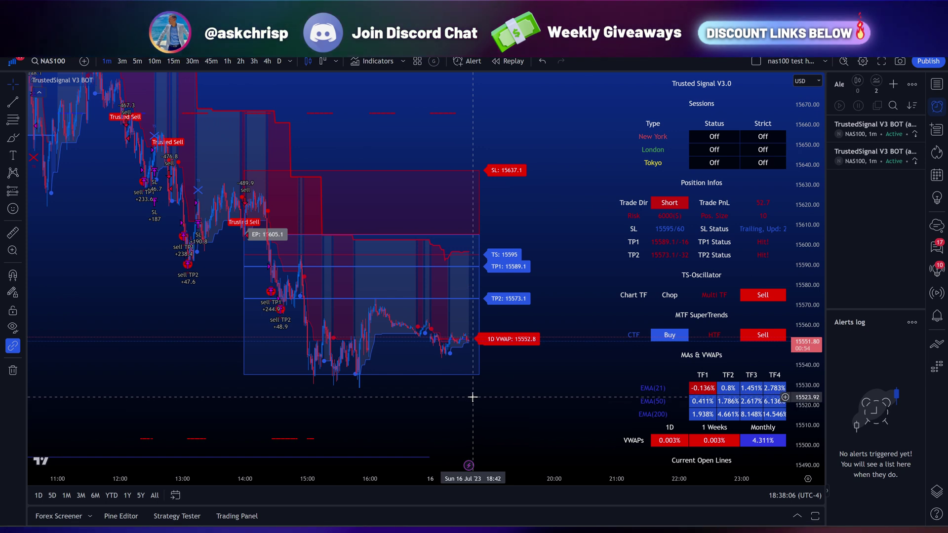